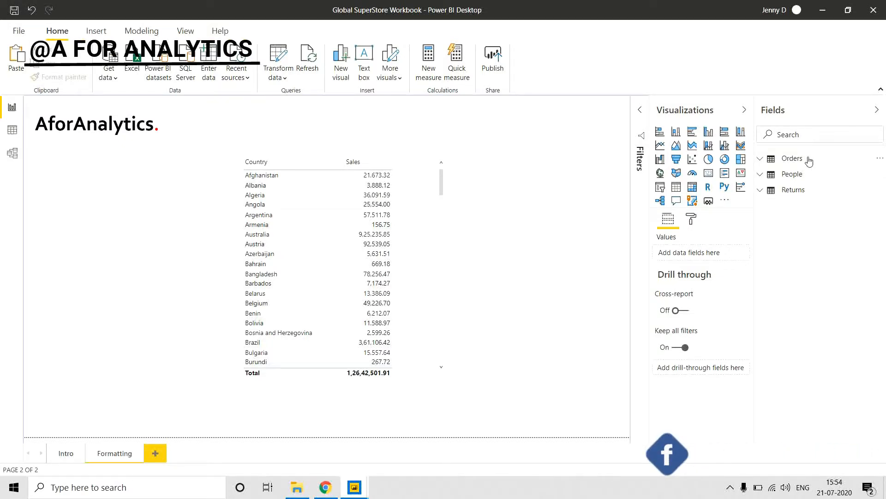
# - Expand the fields of the Orders table and move the Country and Sales table visual slightly down the report page
pyautogui.click(768, 175)
pyautogui.click(760, 163)
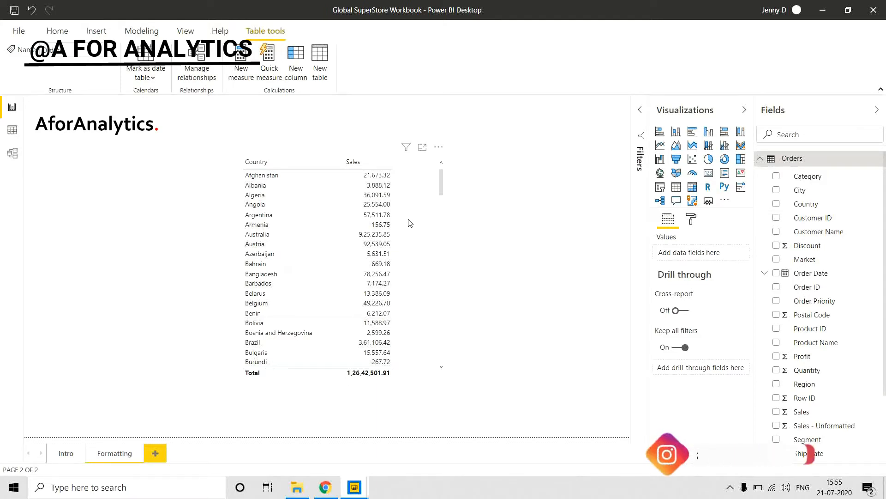
pyautogui.click(378, 196)
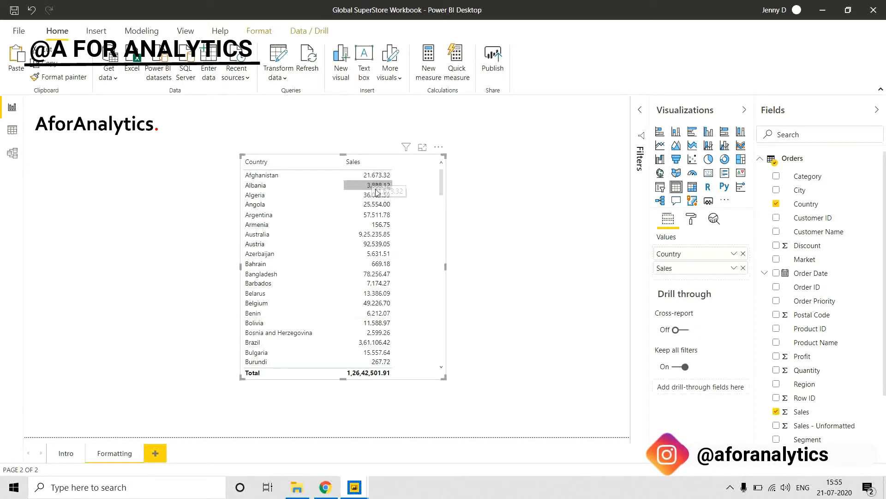
pyautogui.moveTo(378, 193)
pyautogui.mouseDown()
pyautogui.moveTo(374, 243)
pyautogui.moveTo(369, 180)
pyautogui.mouseUp()
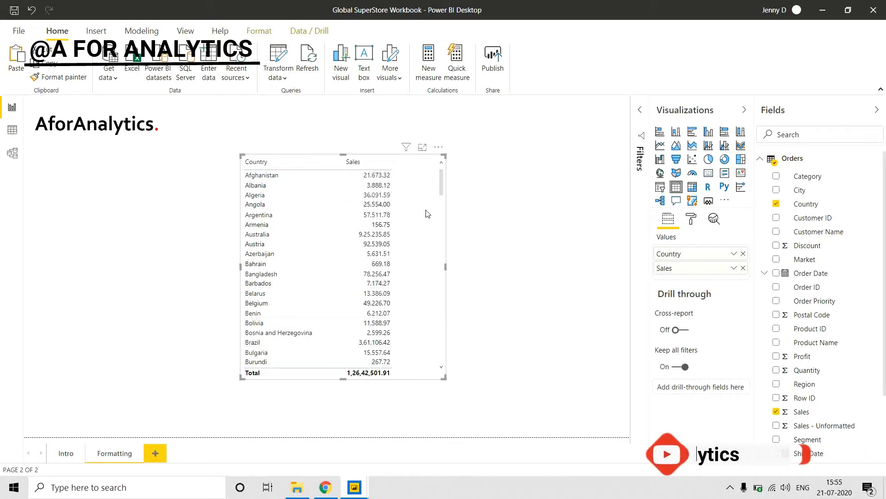
pyautogui.moveTo(369, 180); pyautogui.dragTo(373, 193)
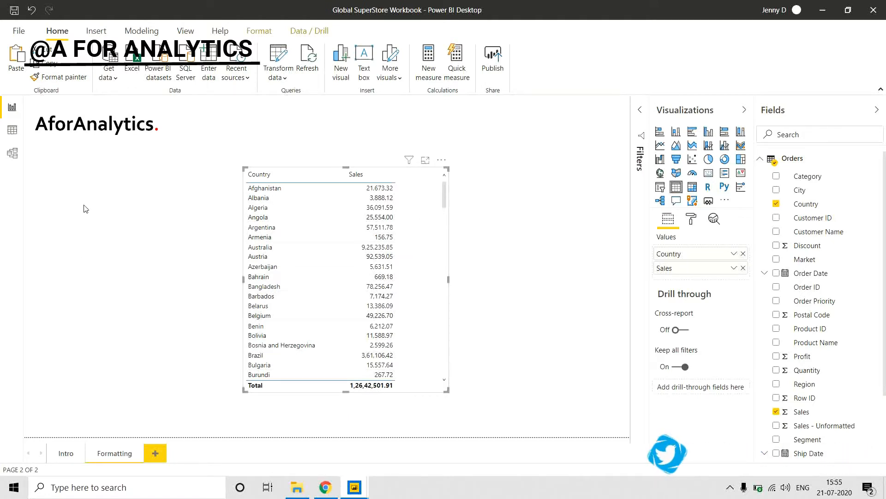
# - Switch to the data model and select the Sales field of the Orders table
pyautogui.click(13, 156)
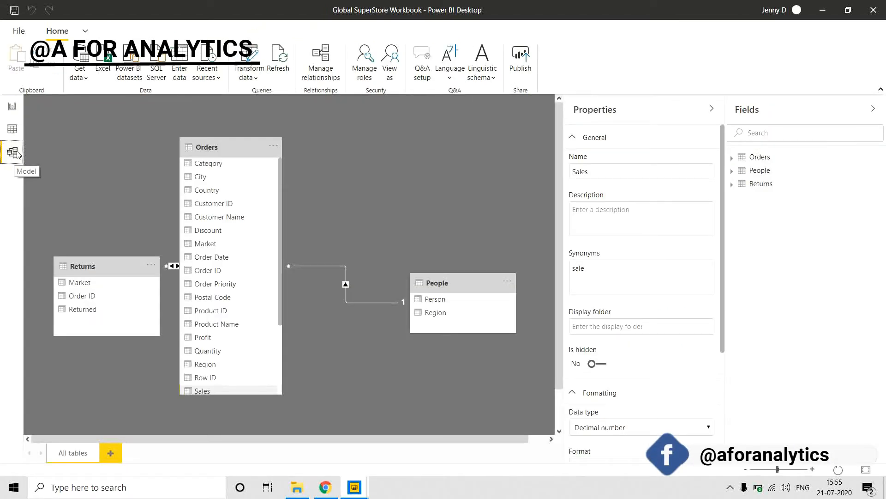
pyautogui.click(733, 158)
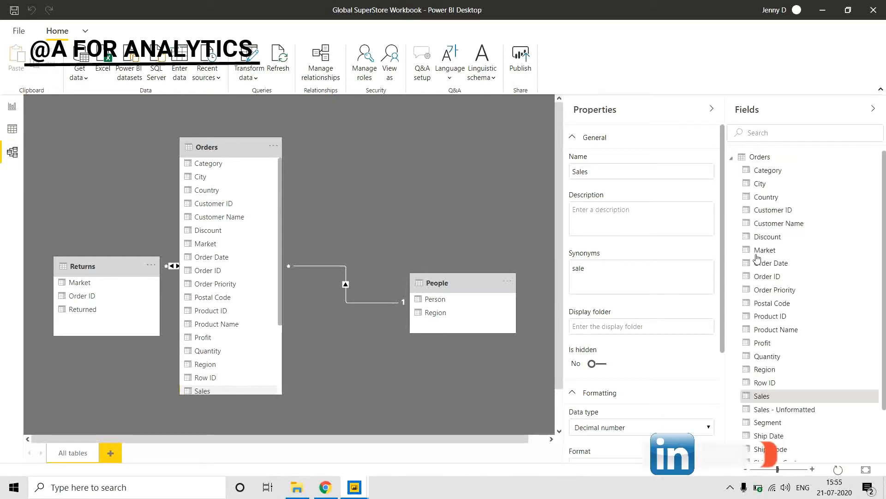
pyautogui.scroll(-3, 765, 286)
pyautogui.click(761, 341)
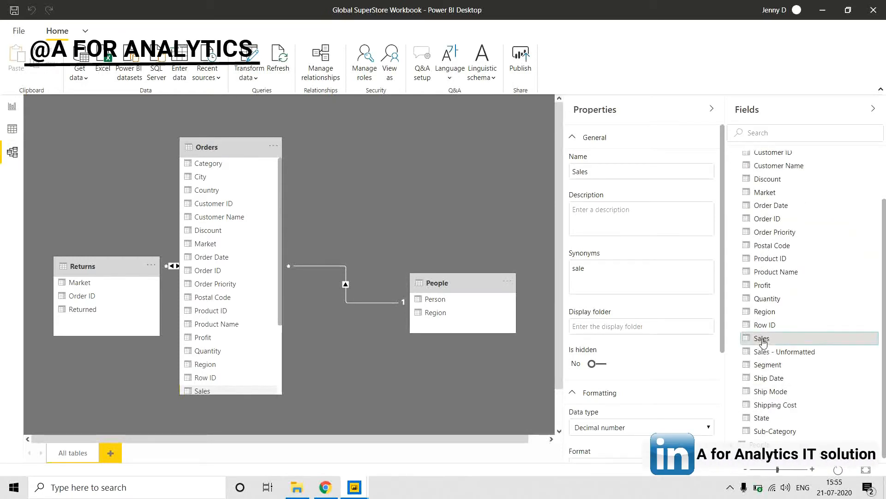
# - Show the formatting properties of the Sales field and set its format to Custom
pyautogui.click(586, 138)
pyautogui.click(593, 162)
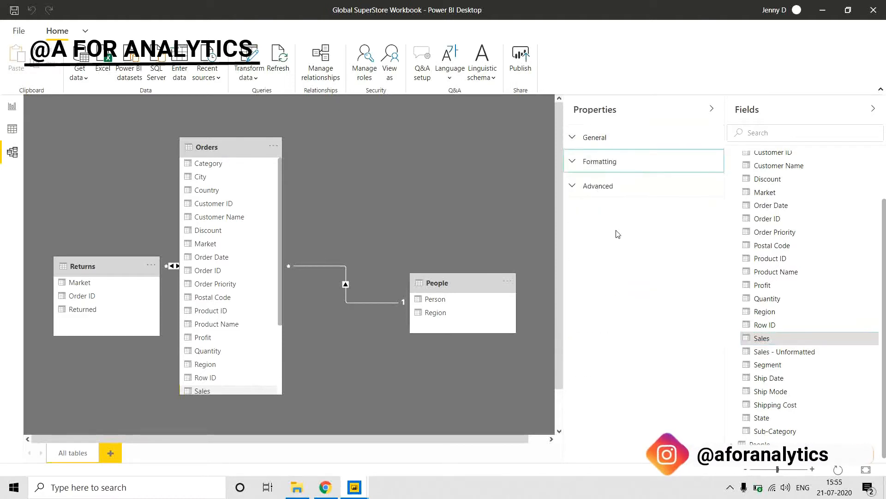
pyautogui.click(617, 163)
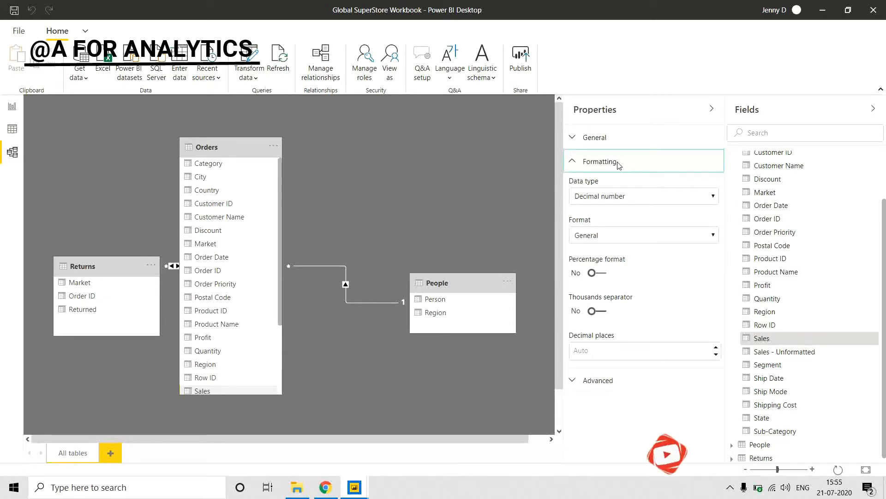
pyautogui.click(638, 236)
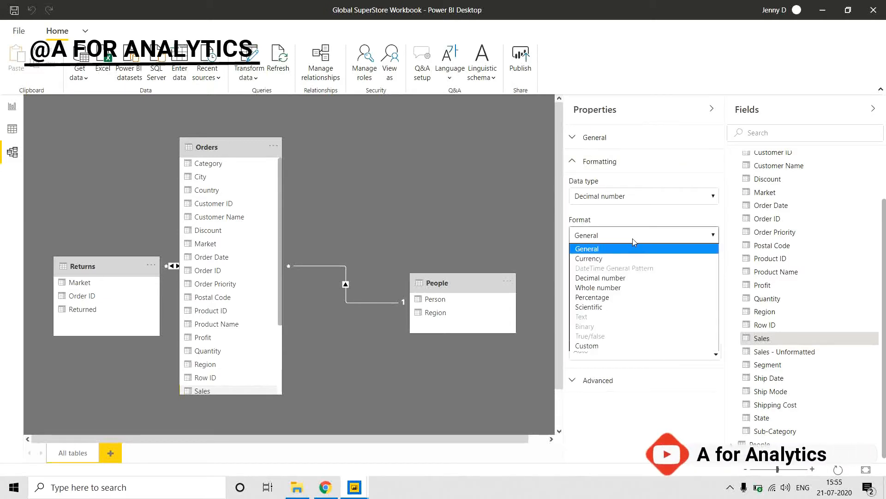
pyautogui.click(598, 346)
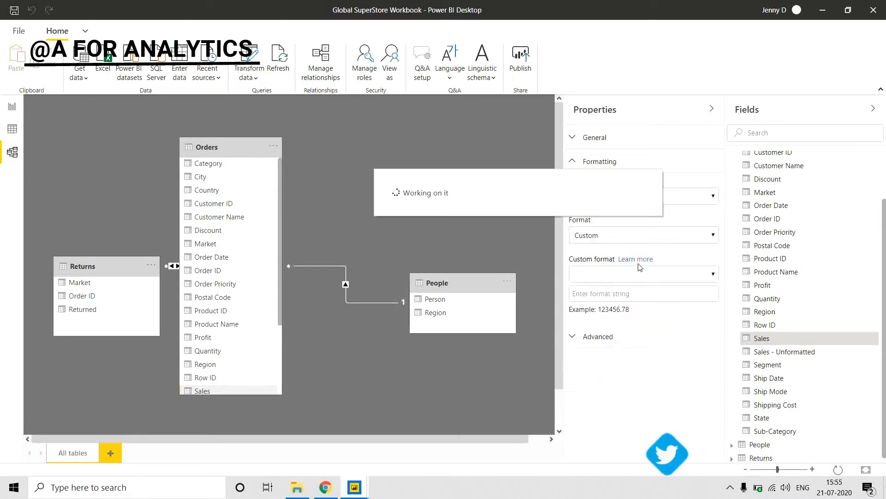
# - Enter $ as the custom format string of the Sales field and apply it
pyautogui.click(630, 296)
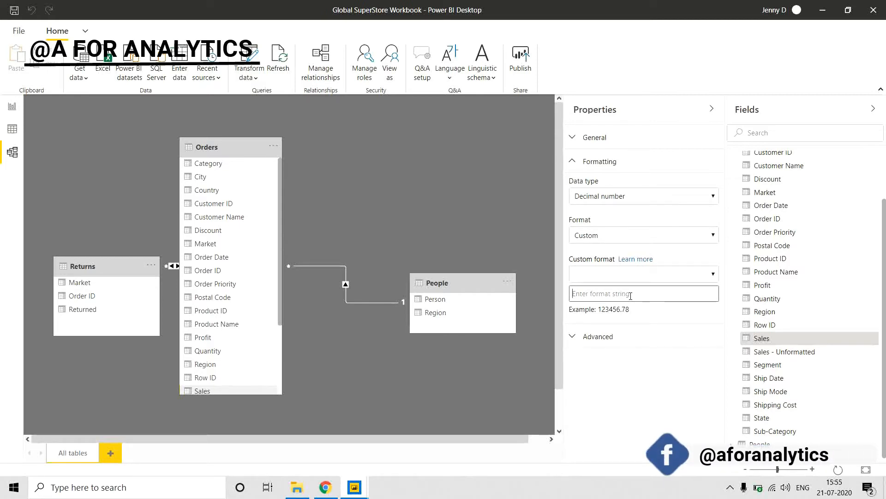
pyautogui.click(670, 310)
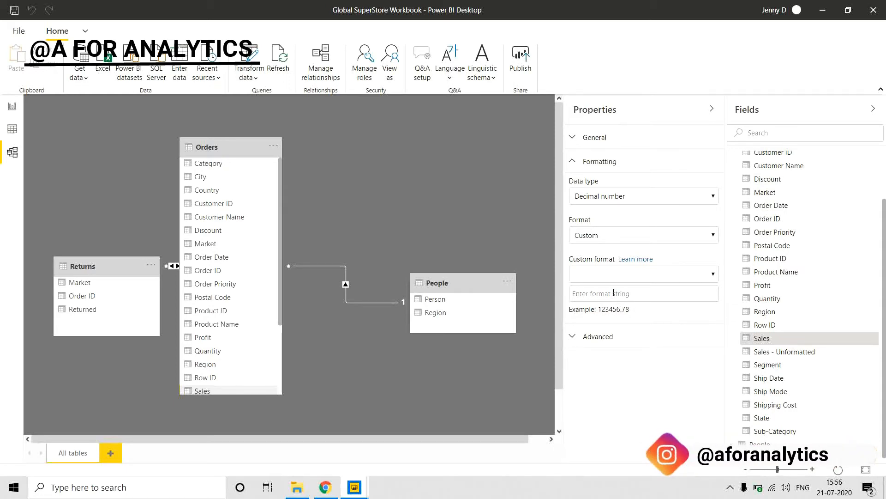
pyautogui.click(629, 295)
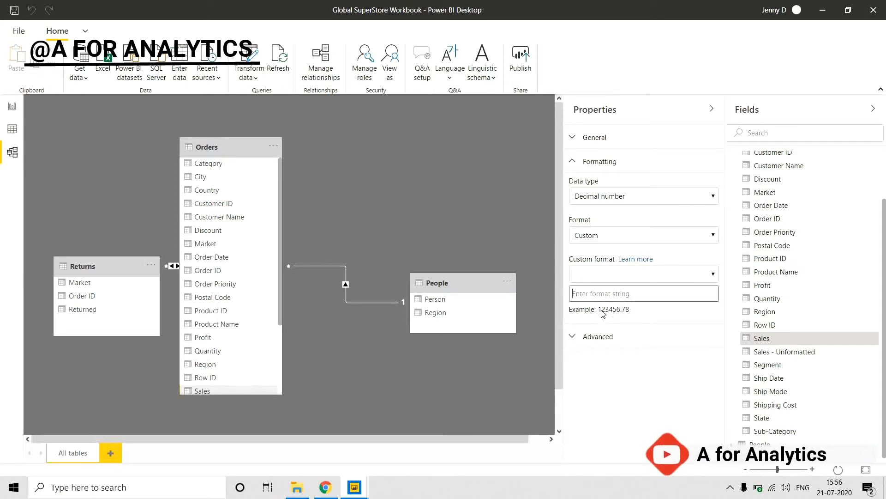
pyautogui.write('$')
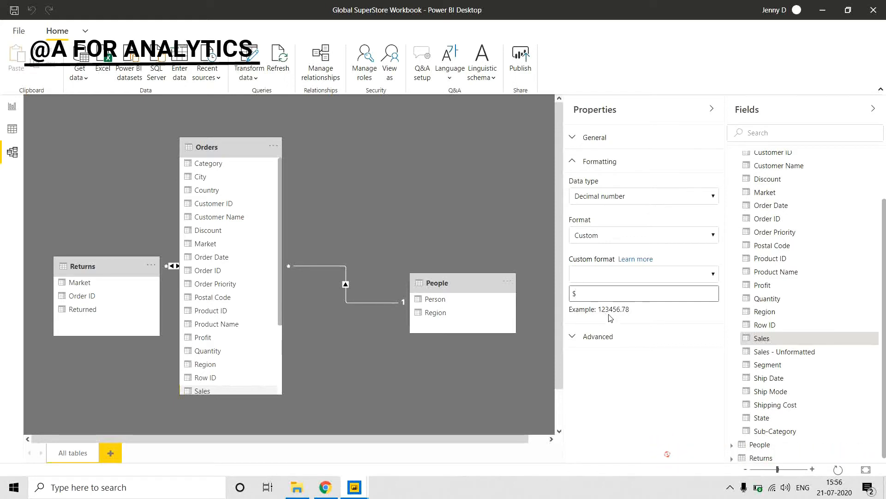
pyautogui.click(671, 314)
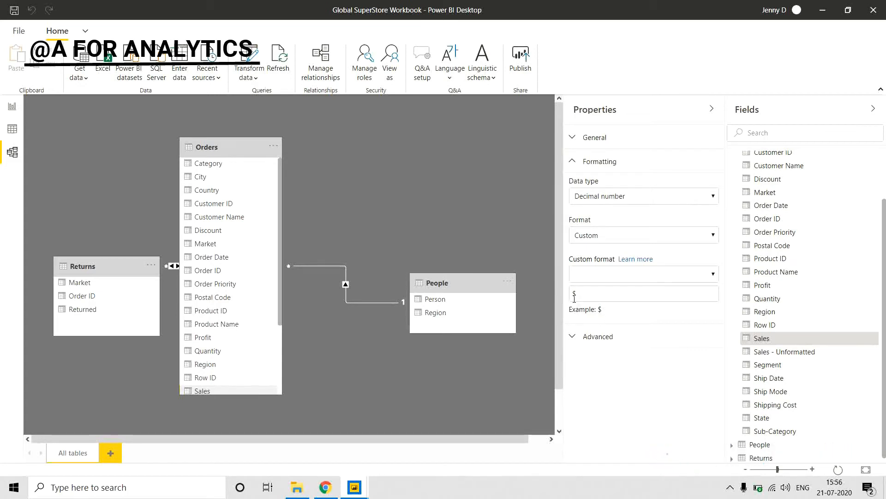
# - Extend the custom format string of the Sales field to "$ #.##"
pyautogui.click(634, 294)
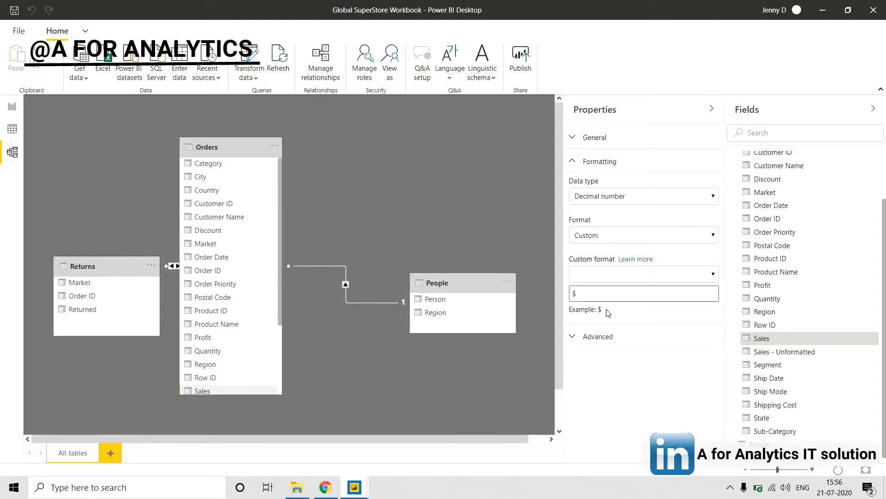
pyautogui.write('#')
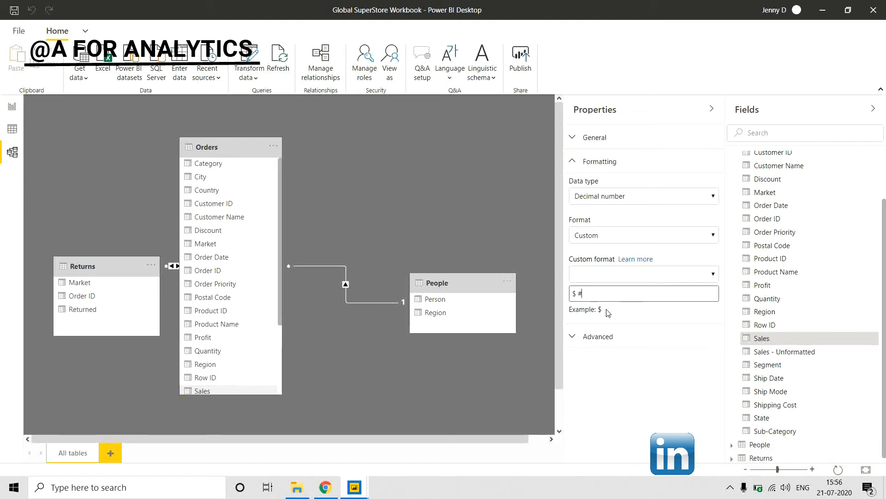
pyautogui.write('.##')
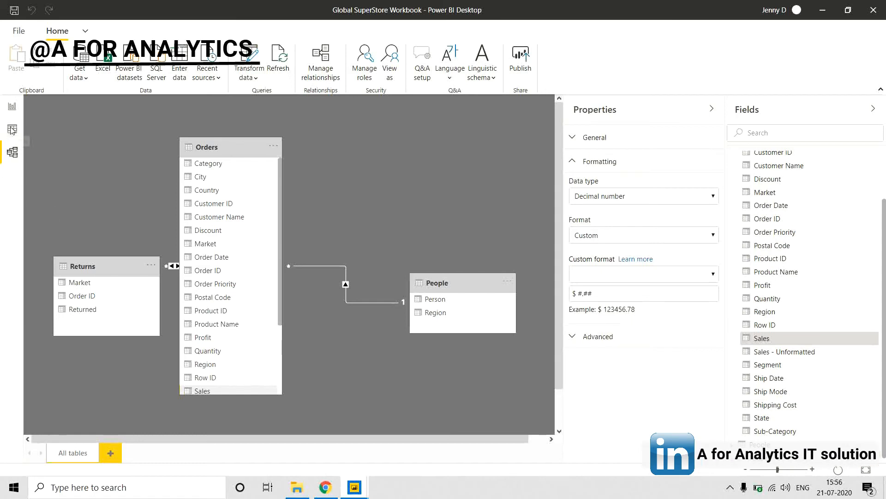
# - Return to the report and examine the formatted Sales values in the table visual row by row
pyautogui.click(12, 107)
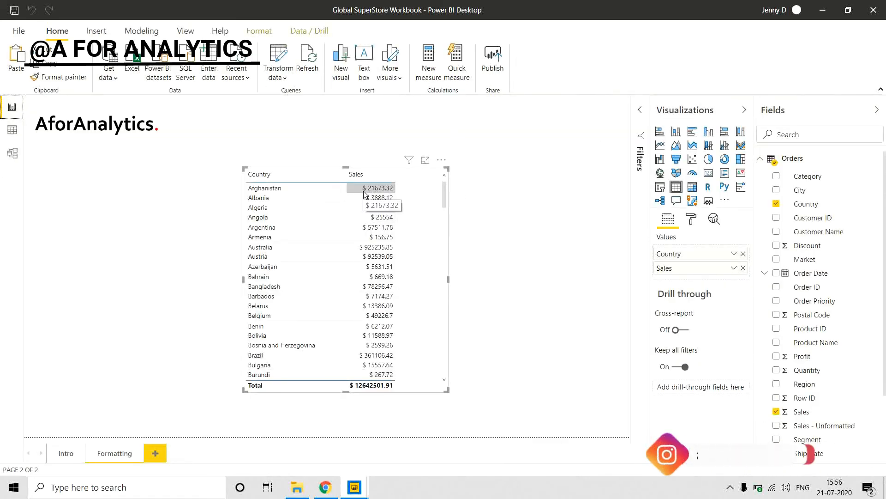
pyautogui.press('Down')
pyautogui.press('Down')
pyautogui.press('Down')
pyautogui.press('Down')
pyautogui.press('Down')
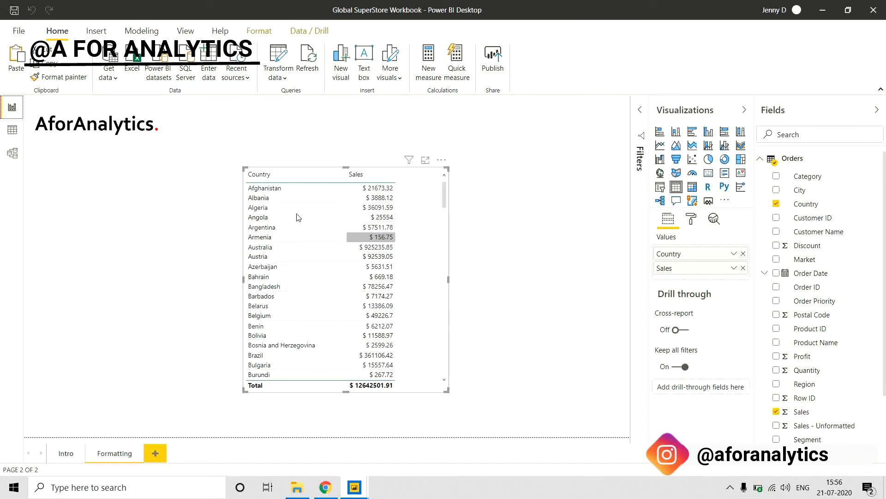
# - Recheck the Sales format string in the model, then enlarge the report's Country and Sales table visual slightly upward
pyautogui.click(12, 152)
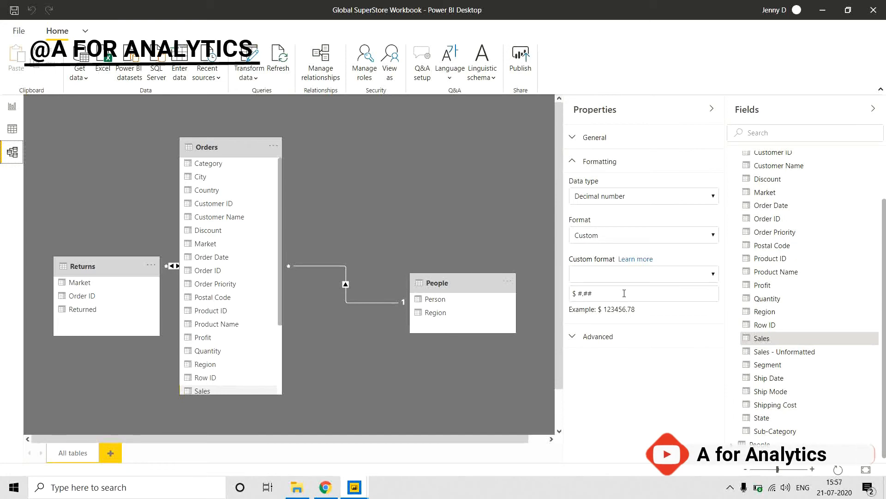
pyautogui.click(11, 110)
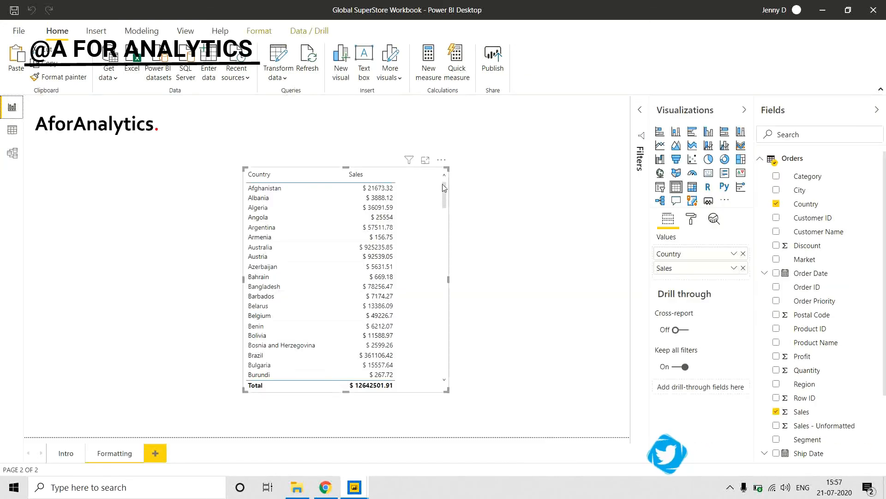
pyautogui.moveTo(448, 170); pyautogui.dragTo(448, 157)
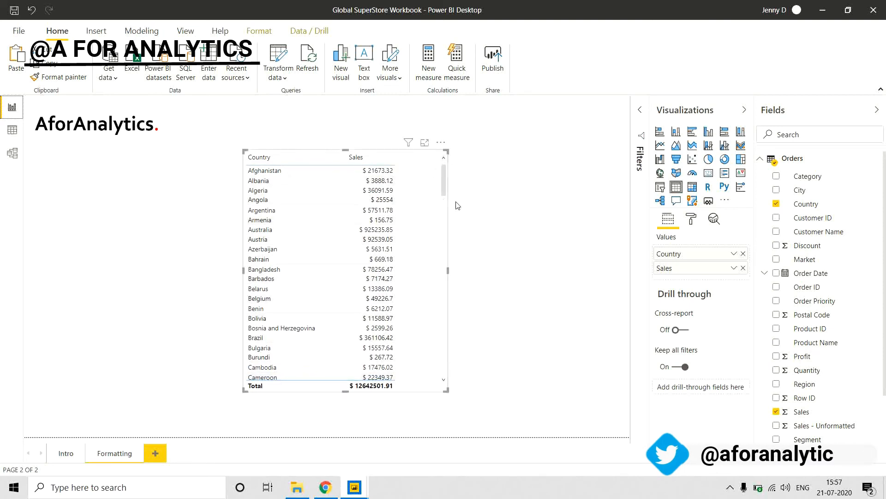